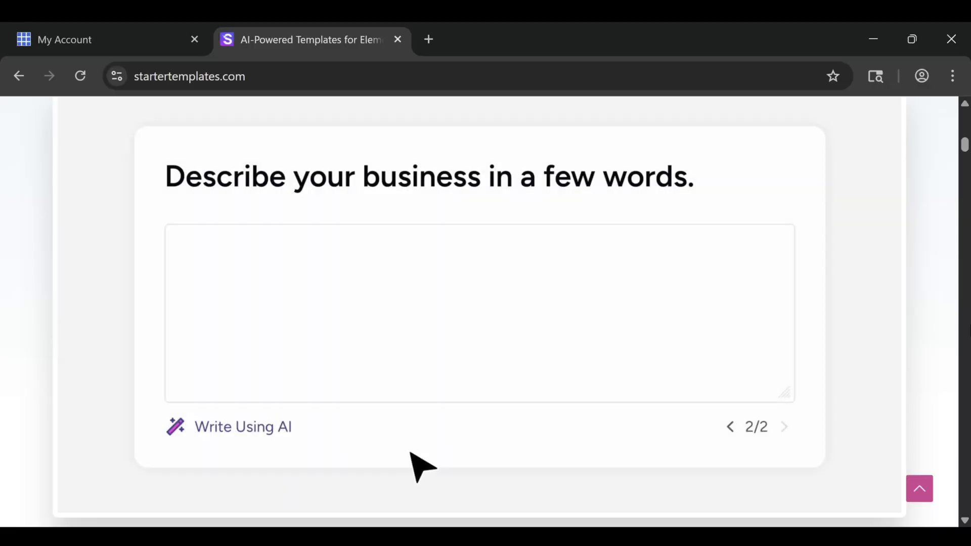
Step: Generate an AI business description, pick the meditating-woman image, and choose the Bliss Yoga design (Option 3)
left_click(267, 431)
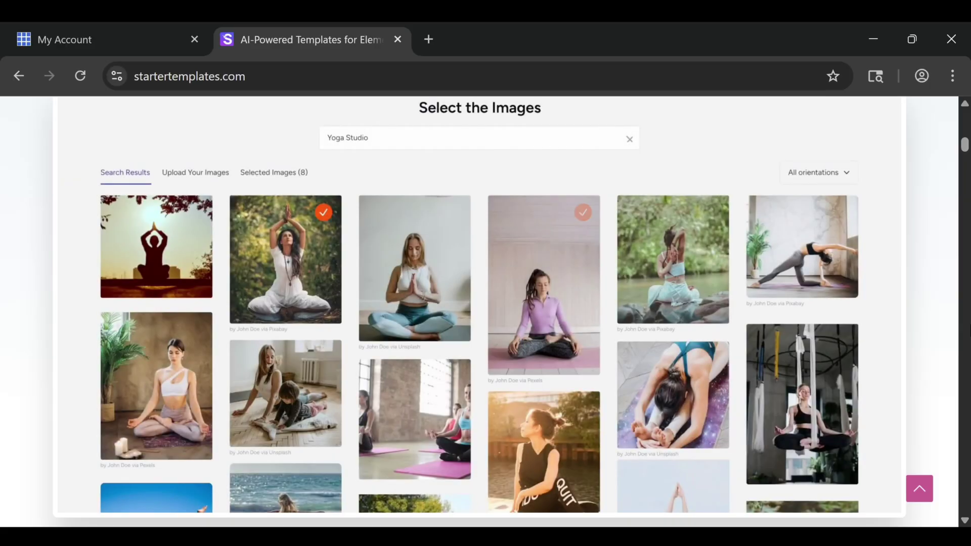
left_click(157, 385)
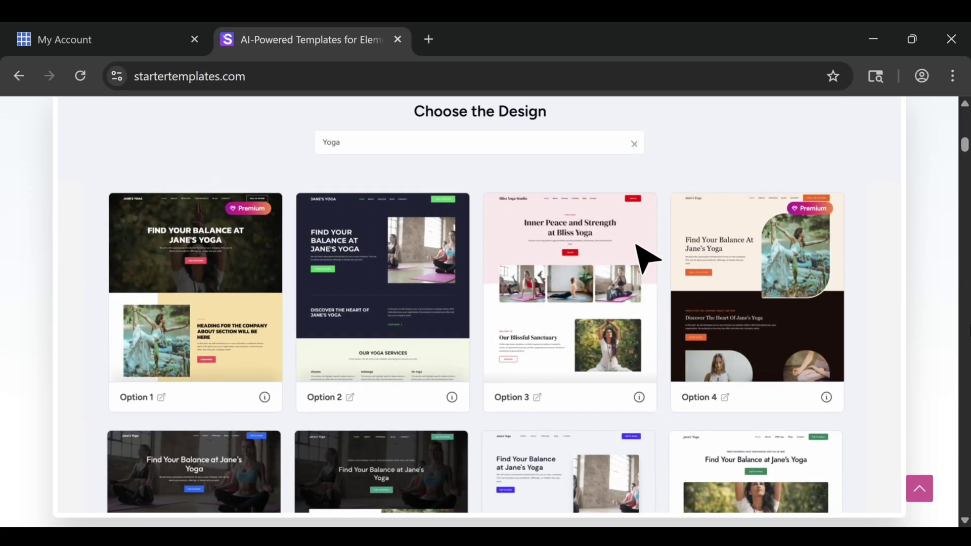
left_click(645, 258)
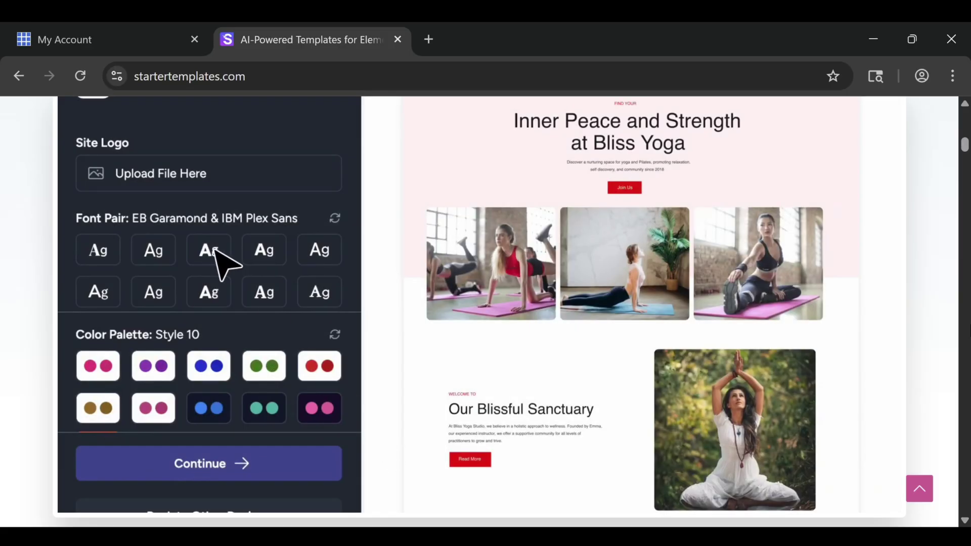
Step: Apply the blue colour palette with the serif font pair and accept the choices
left_click(200, 373)
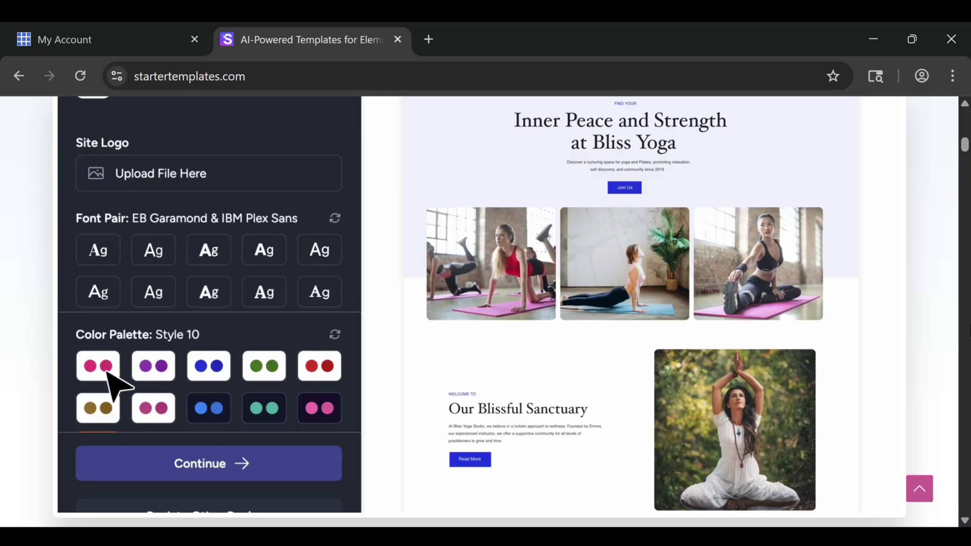
left_click(284, 470)
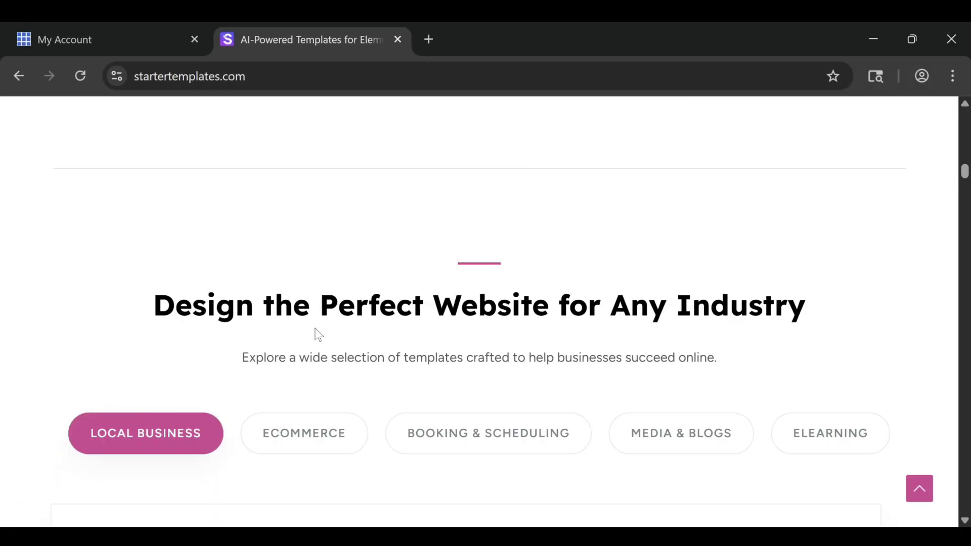
scroll(319, 334, "down", 6)
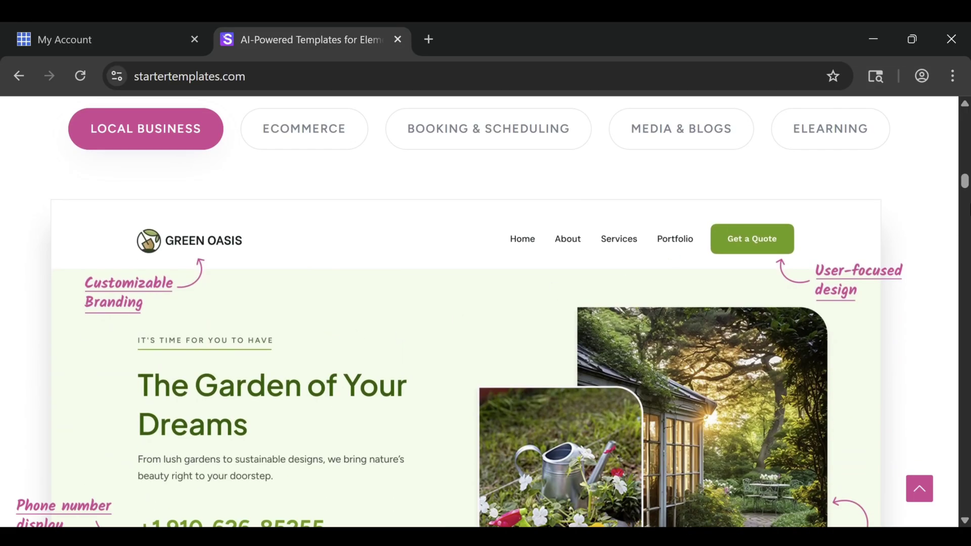
scroll(480, 311, "down", 2)
scroll(479, 311, "down", 2)
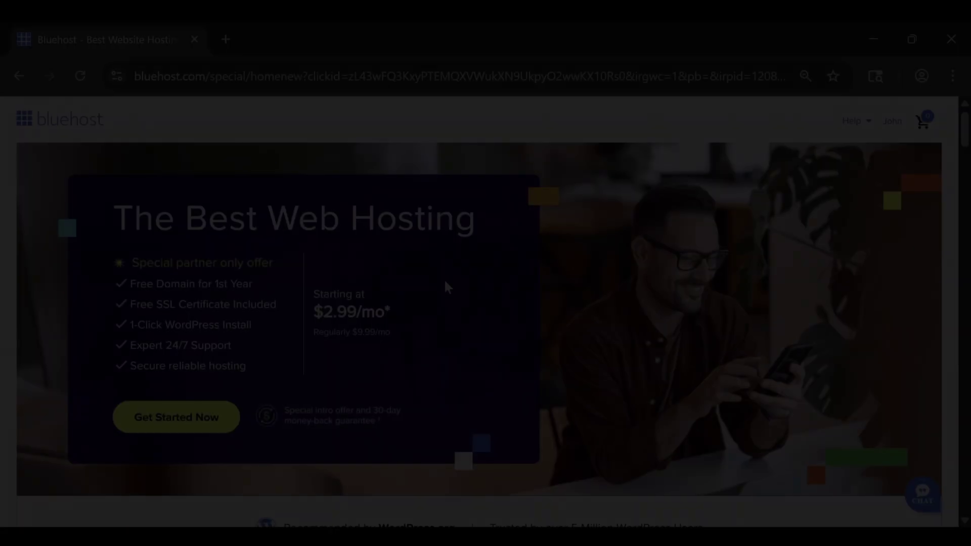
scroll(444, 288, "down", 10)
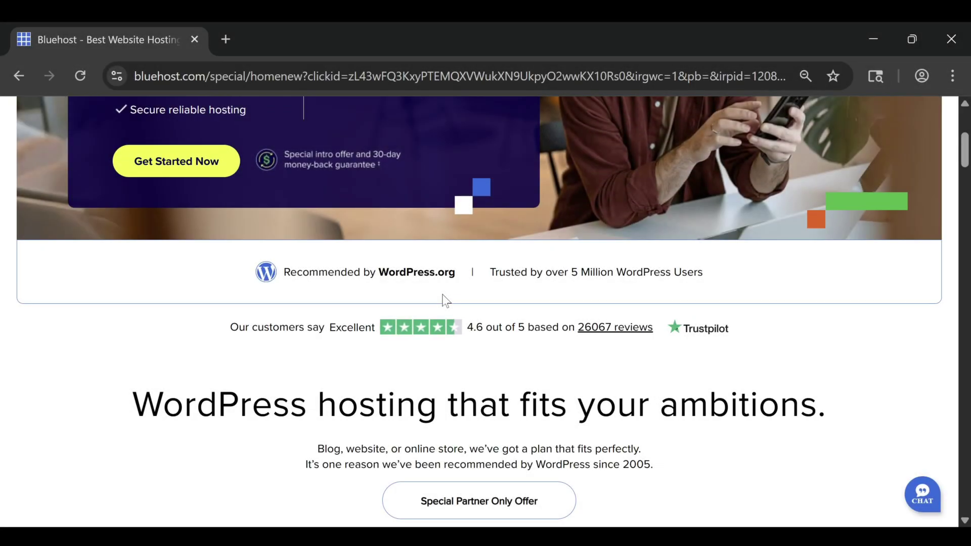
Step: Set the WordPress Starter Hosting term for tcts-consulting.com to 1 year in the cart
scroll(324, 251, "down", 3)
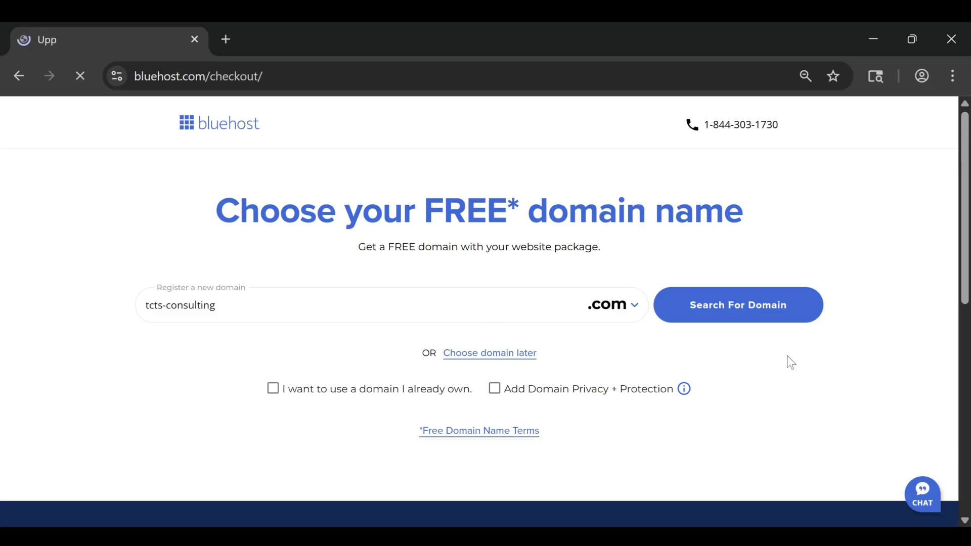
left_click(281, 273)
left_click(219, 360)
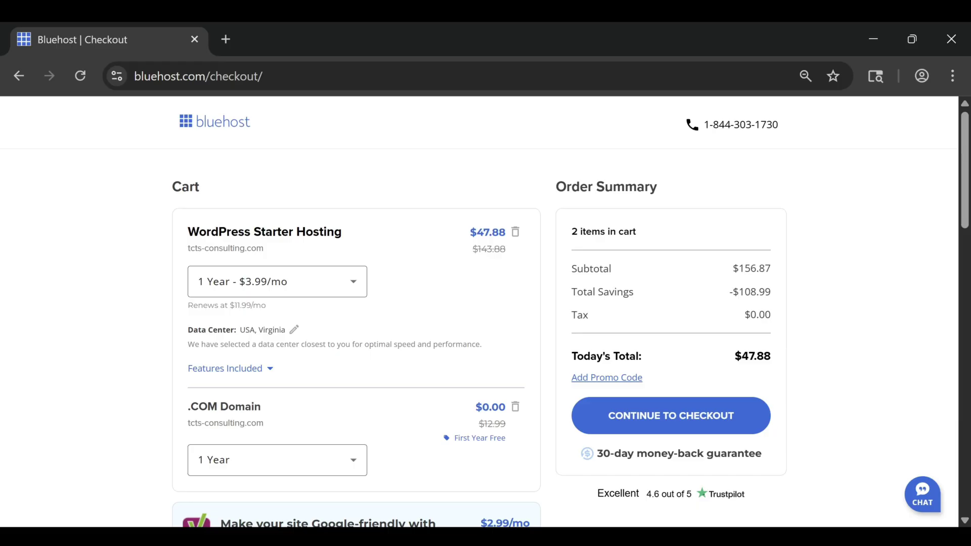
Step: Highlight the Total Savings amount in the order summary, then clear the highlight
left_click_drag(573, 297, 781, 305)
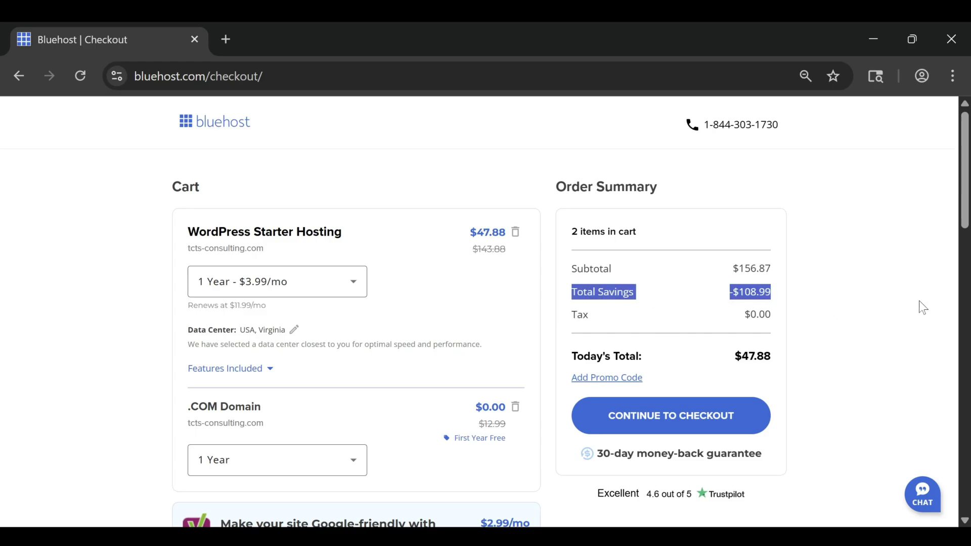
left_click(893, 275)
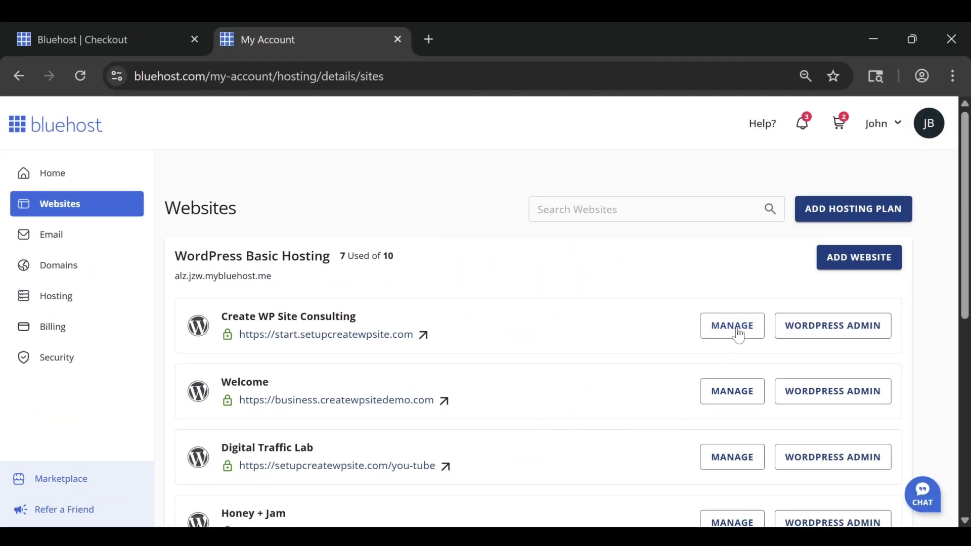
Step: Manage the Create WP Site Consulting site from the Websites list
left_click(735, 329)
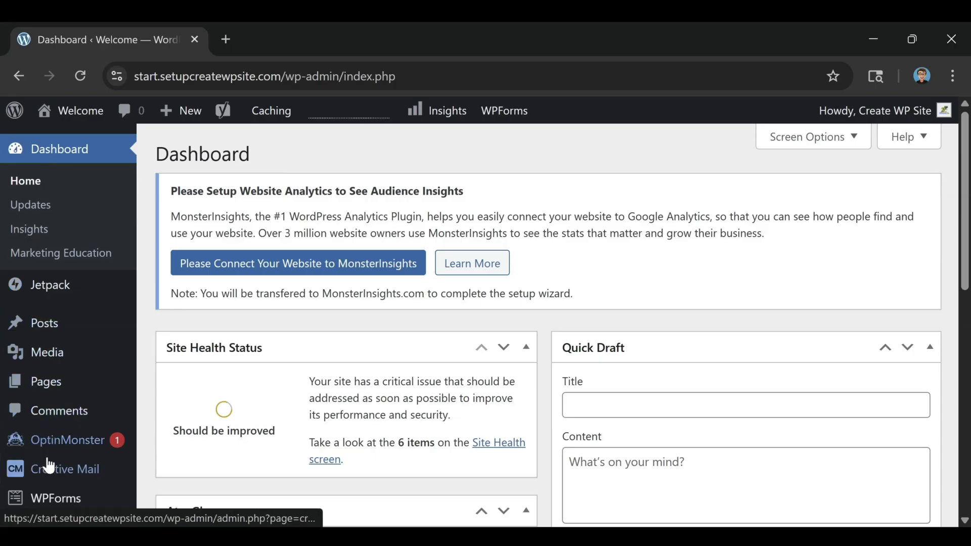
Step: Scroll through the WordPress Dashboard to review its notices and Site Health widgets
mouse_move(49, 468)
scroll(49, 468, "down", 5)
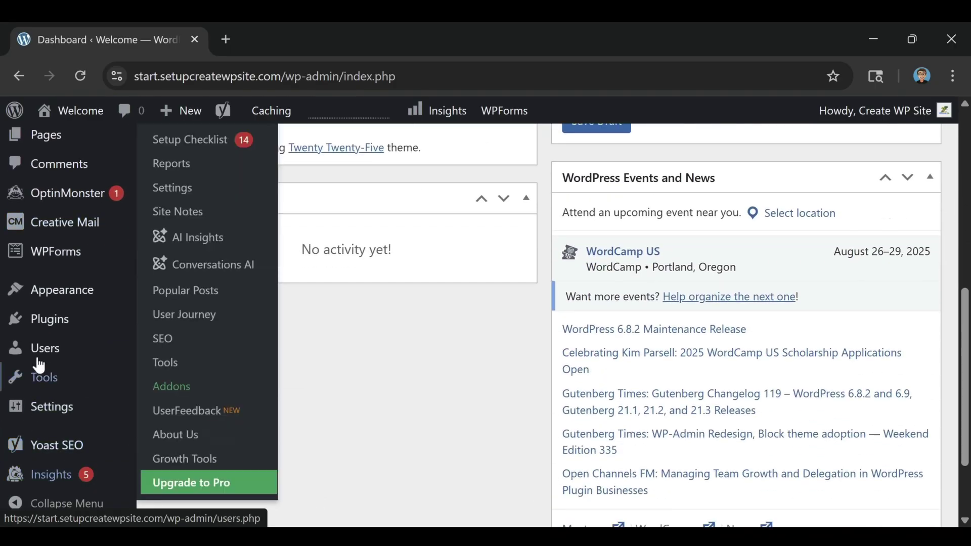
scroll(42, 221, "up", 5)
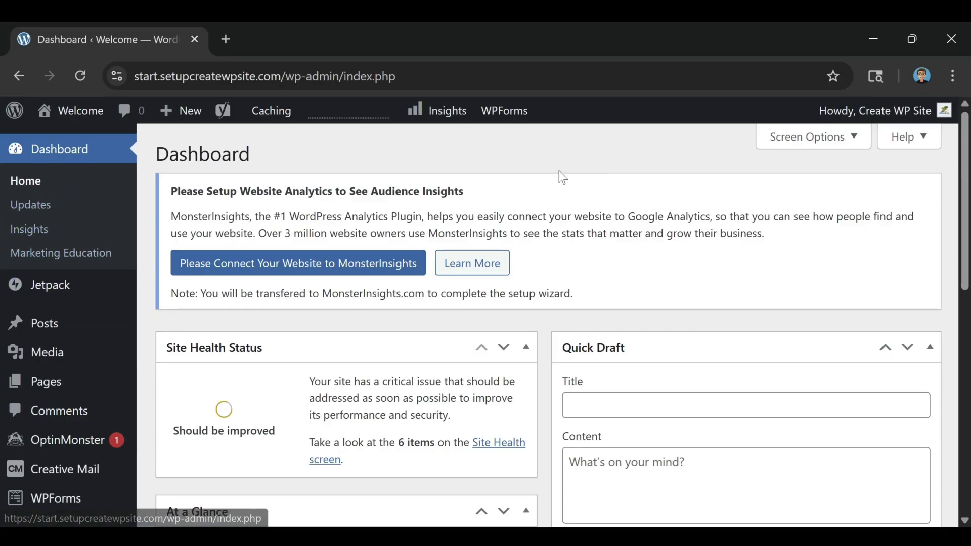
scroll(537, 269, "down", 5)
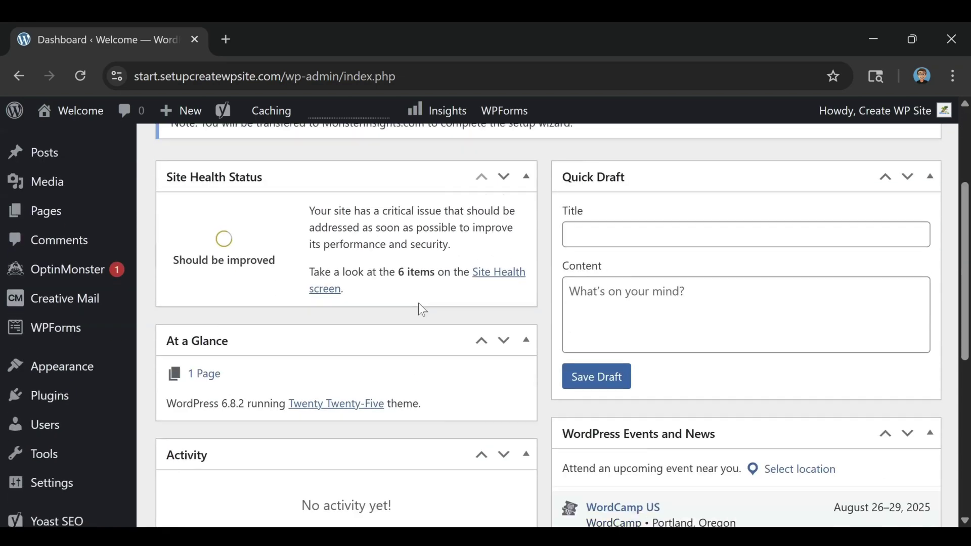
scroll(426, 396, "up", 5)
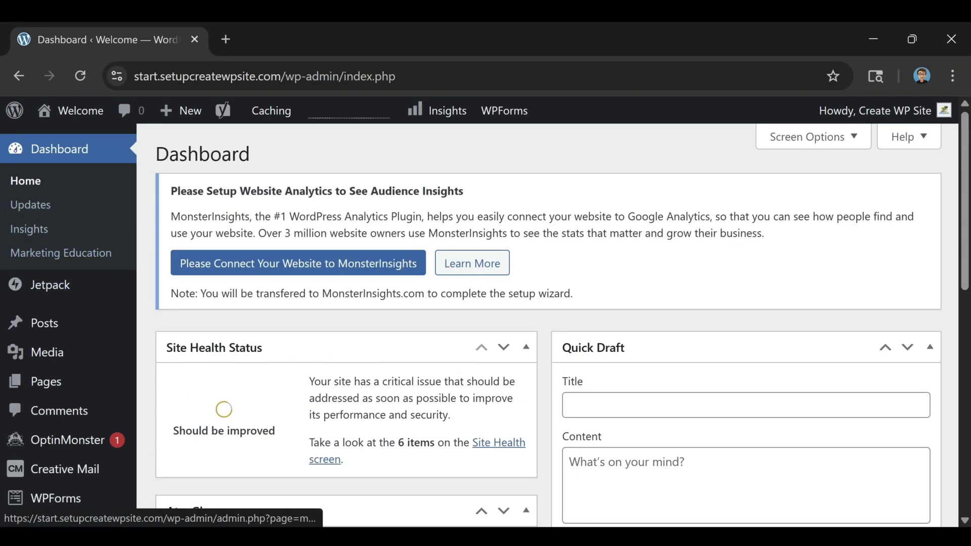
mouse_move(45, 331)
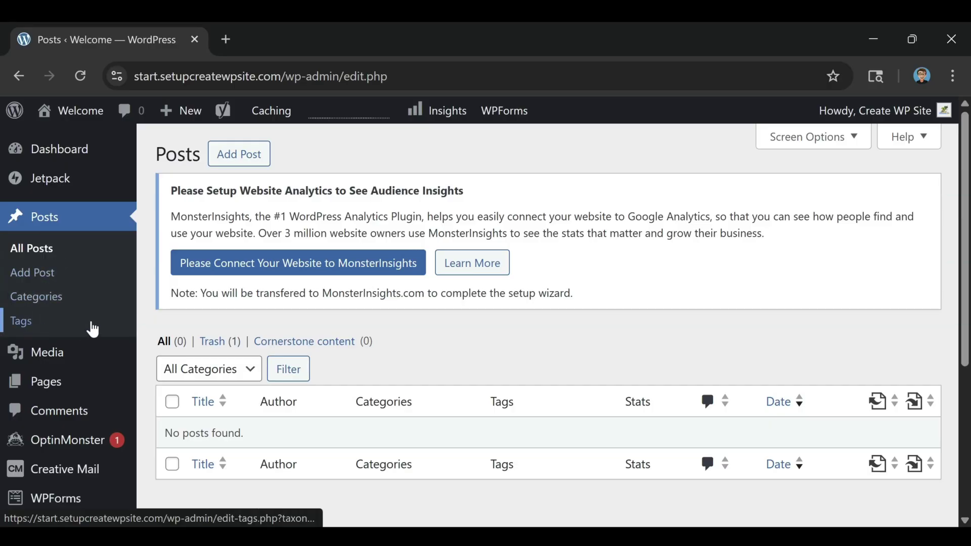
Step: Visit the Media Library and its Add New Media upload page
left_click(47, 358)
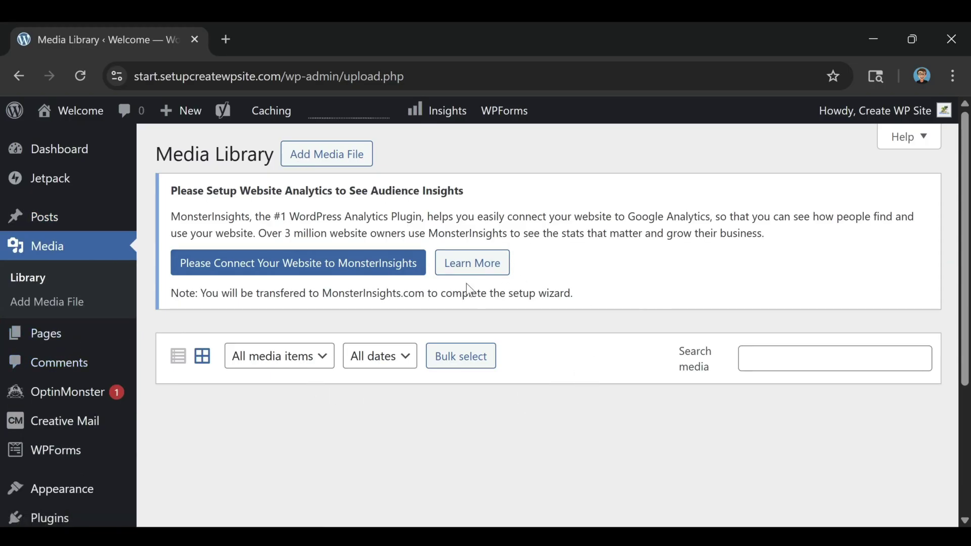
left_click(58, 305)
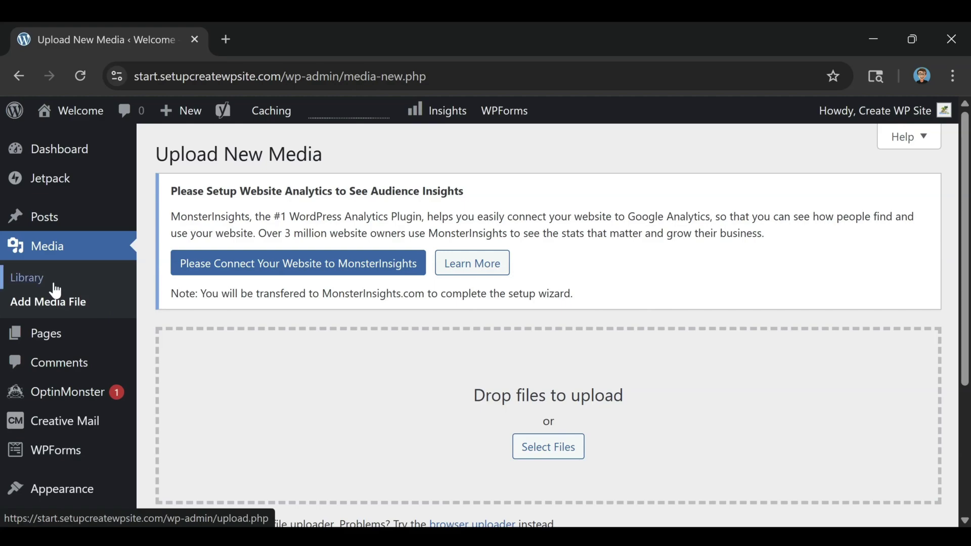
mouse_move(53, 347)
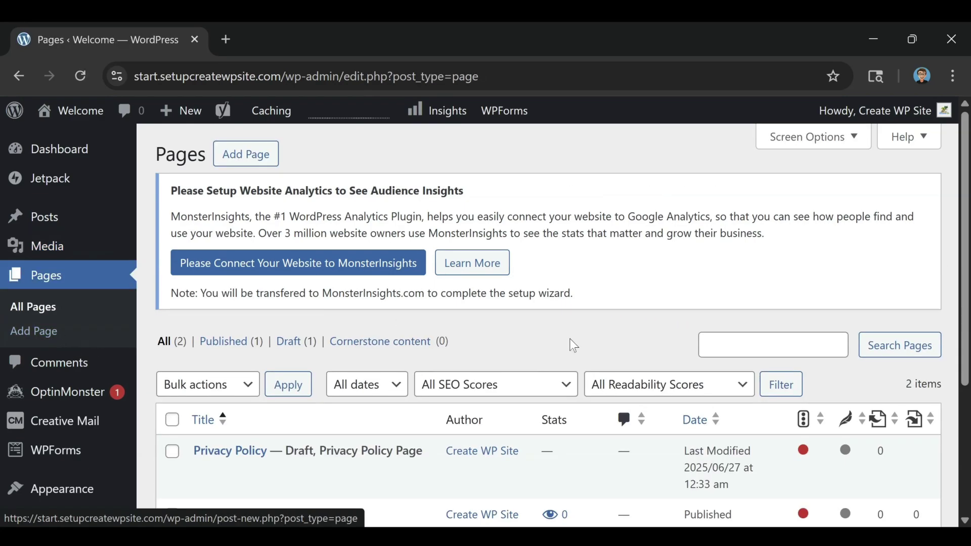
Step: Go to the site's Comments page
scroll(657, 448, "down", 2)
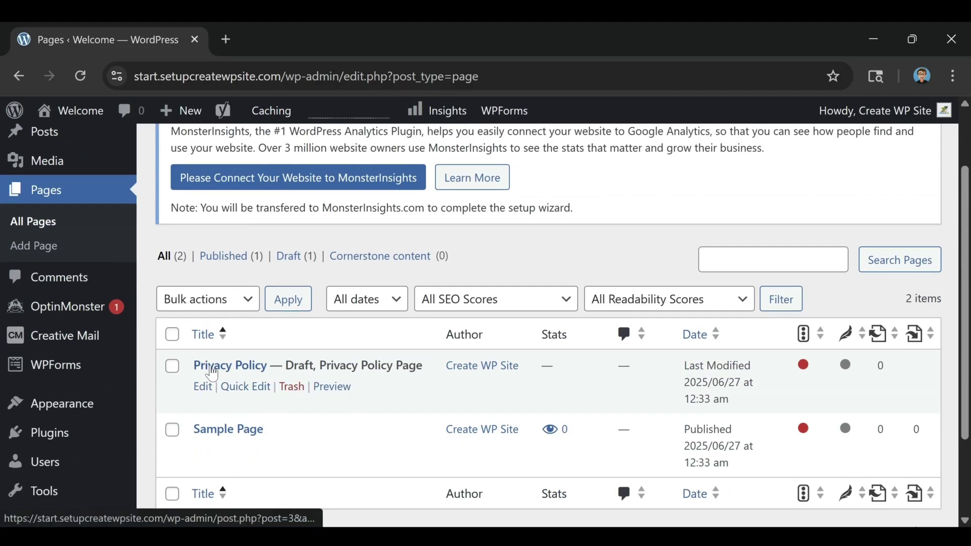
scroll(492, 402, "up", 2)
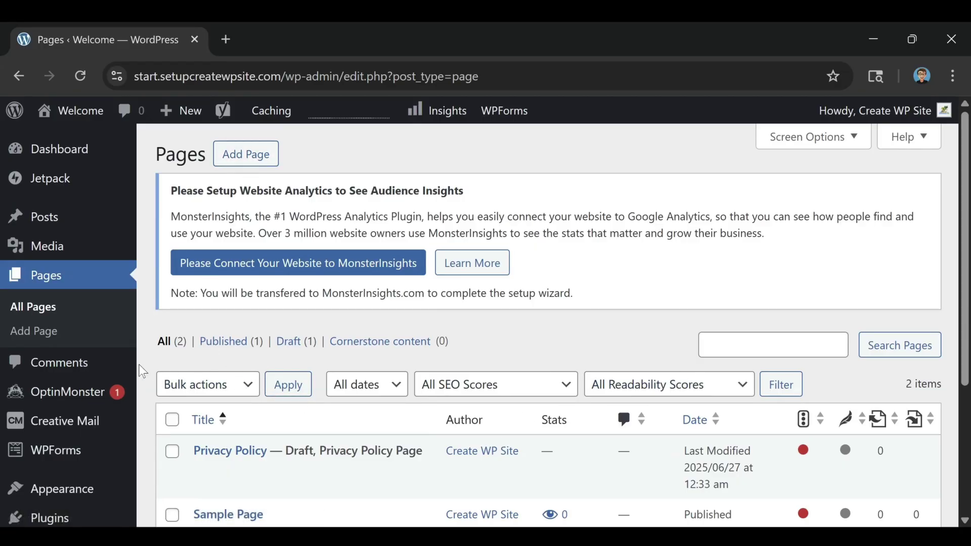
left_click(51, 373)
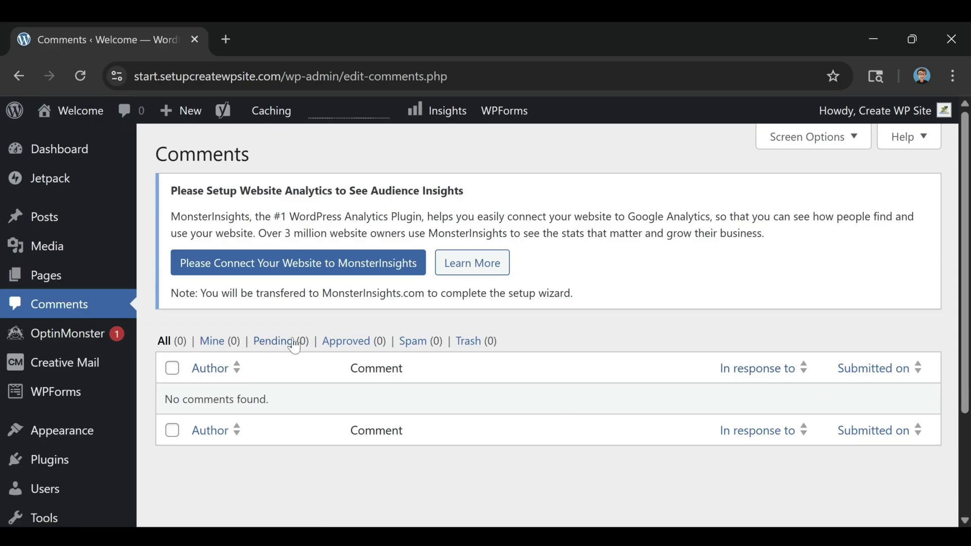
Step: Browse the installed themes under Appearance, then go to the installed Plugins list
mouse_move(59, 436)
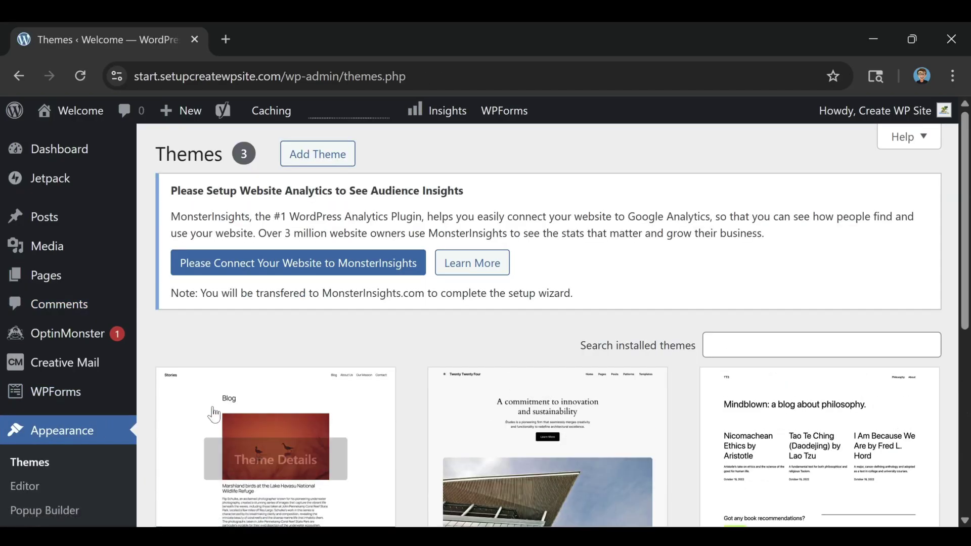
scroll(56, 365, "down", 2)
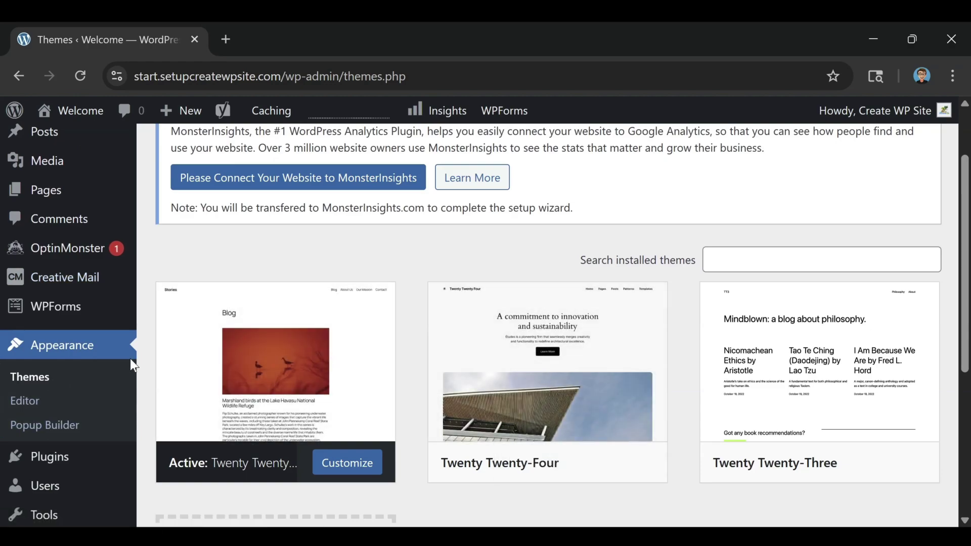
scroll(36, 361, "down", 2)
scroll(30, 357, "down", 3)
scroll(469, 334, "up", 5)
left_click(45, 460)
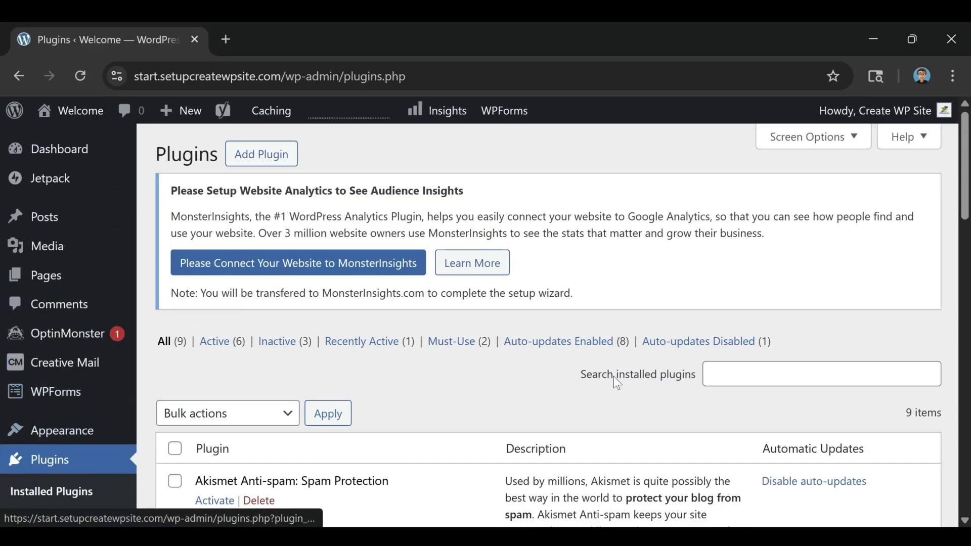
Step: Show the Popular tab of the Add Plugins page
scroll(534, 390, "down", 3)
scroll(505, 395, "down", 4)
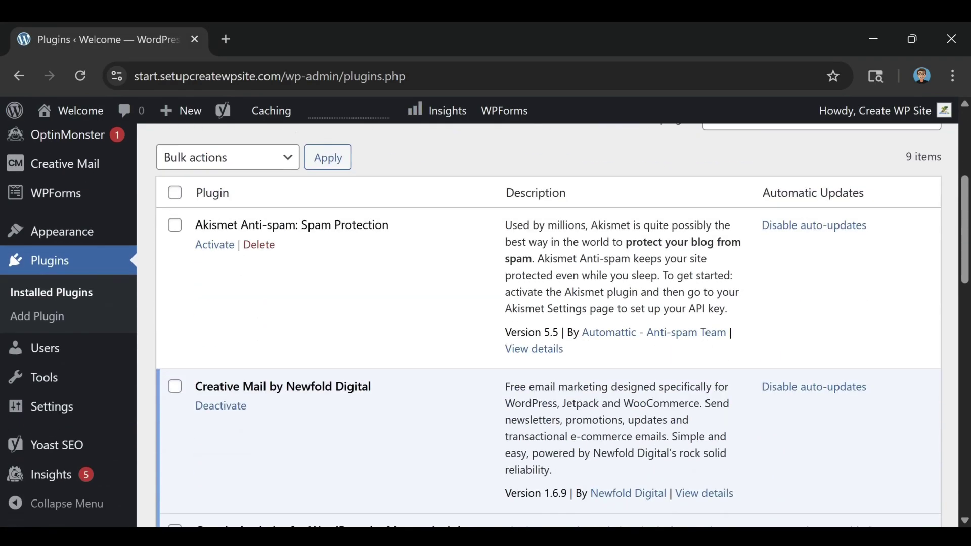
scroll(473, 402, "up", 7)
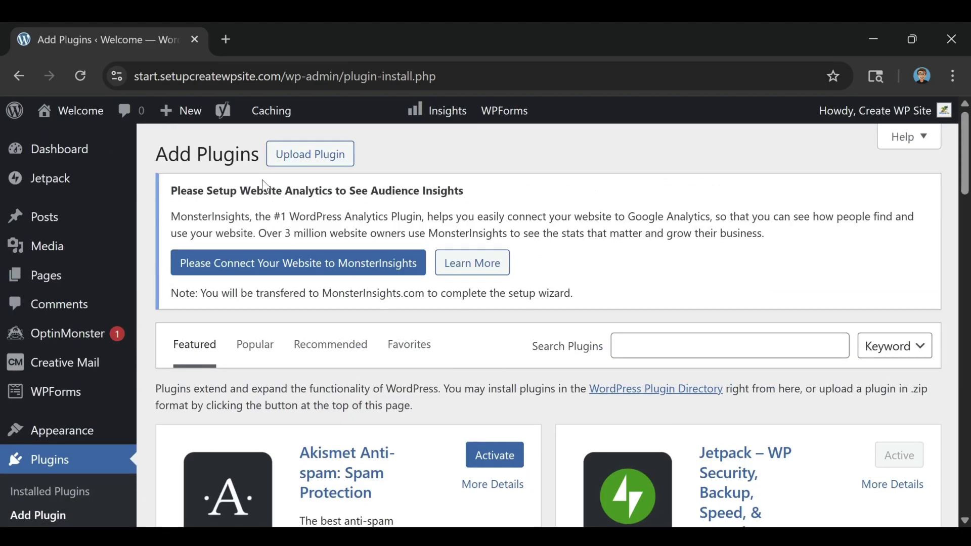
scroll(521, 379, "down", 3)
scroll(522, 379, "up", 3)
mouse_move(66, 363)
left_click(259, 348)
Step: Browse popular plugins like Elementor, Yoast SEO and WooCommerce, then go to the Users list
scroll(408, 374, "down", 5)
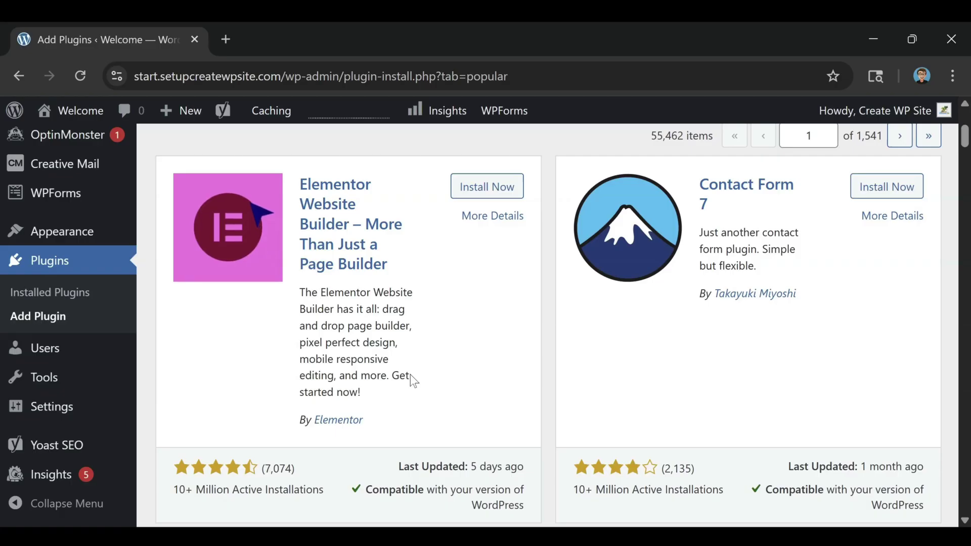
scroll(642, 323, "down", 3)
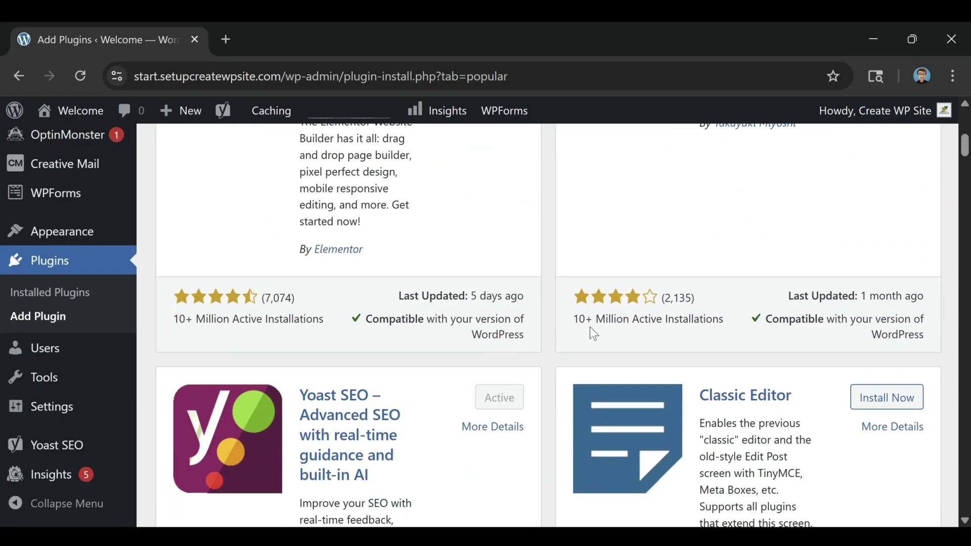
scroll(410, 319, "down", 3)
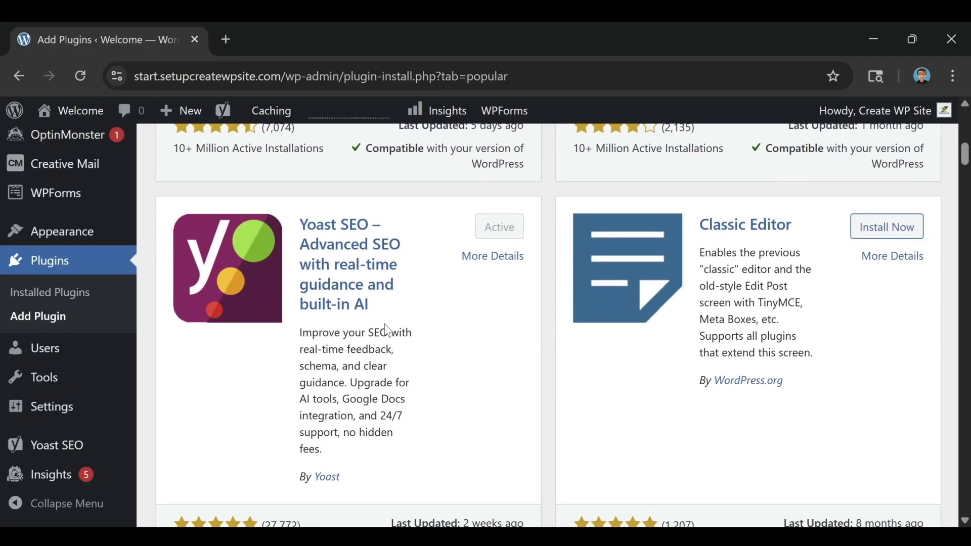
scroll(385, 323, "down", 6)
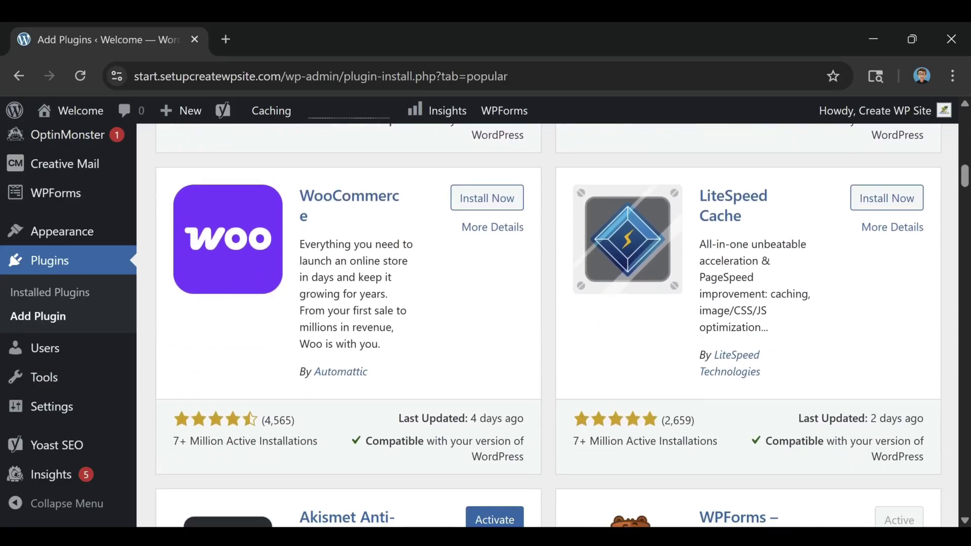
scroll(385, 334, "up", 9)
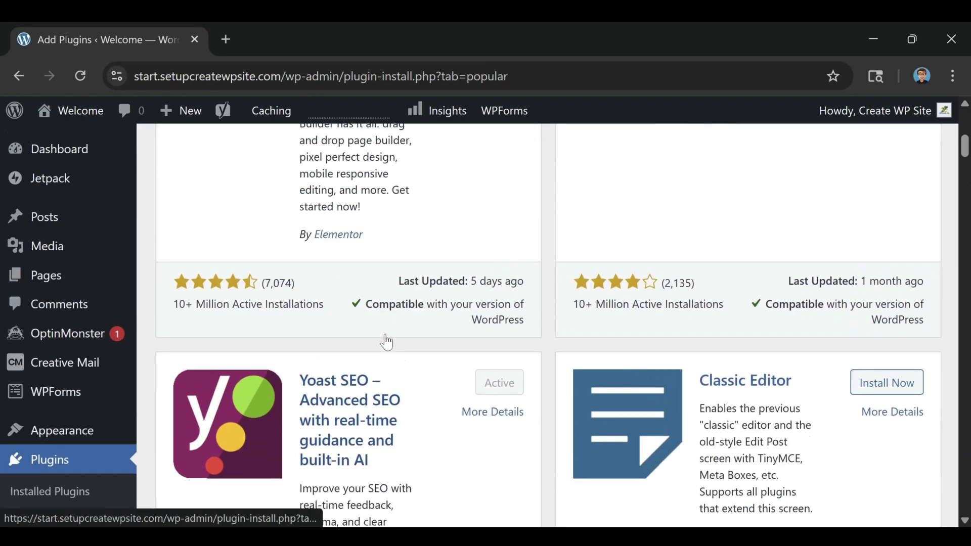
scroll(387, 339, "up", 6)
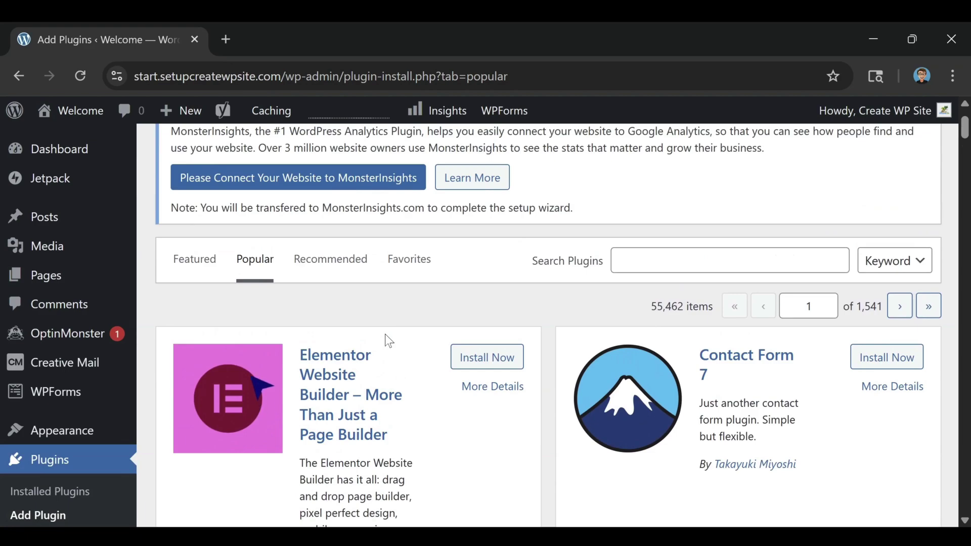
scroll(89, 346, "down", 3)
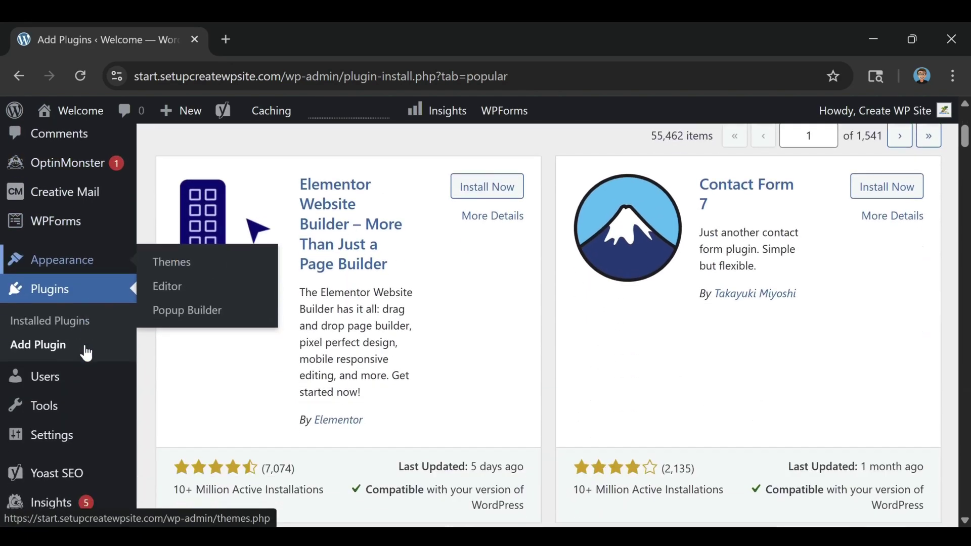
scroll(87, 353, "down", 2)
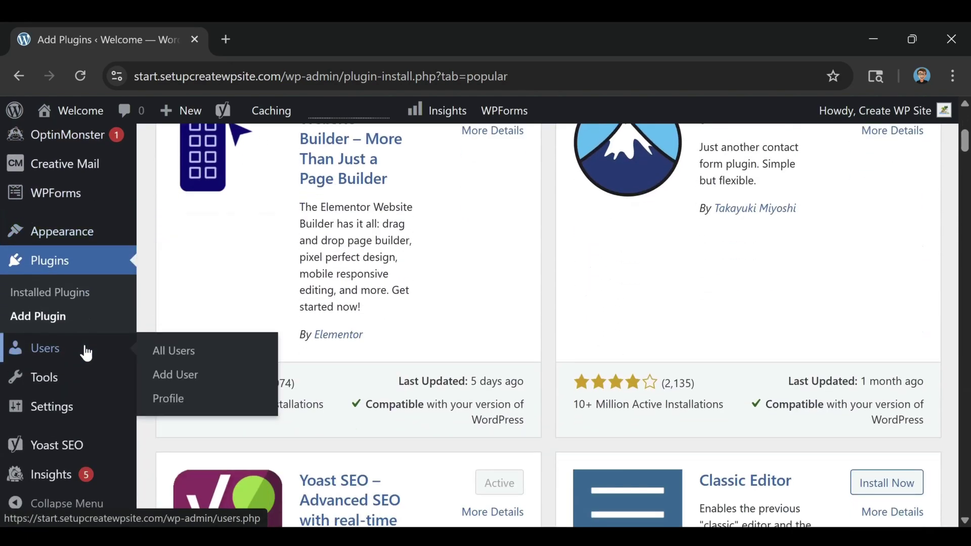
left_click(43, 360)
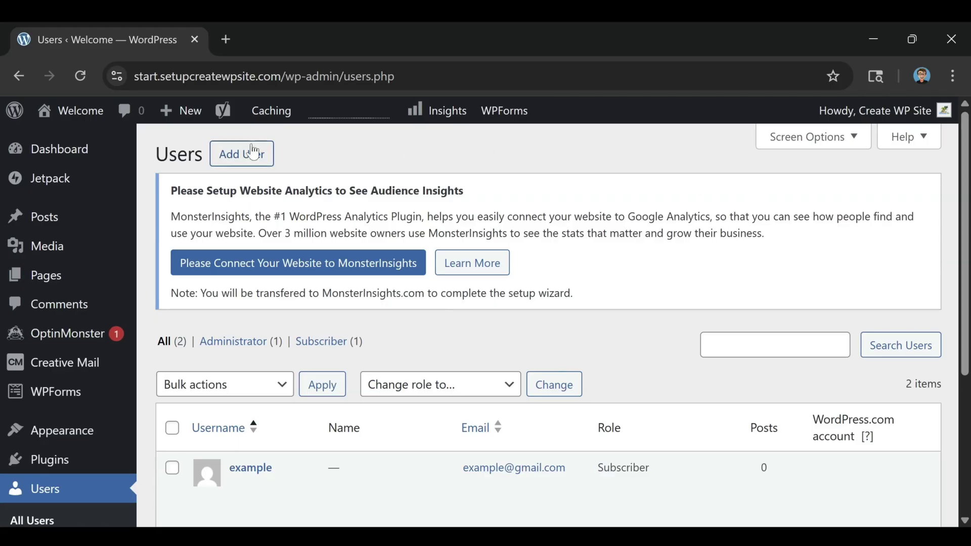
Step: Start creating a new user account with the Add User button
left_click(229, 157)
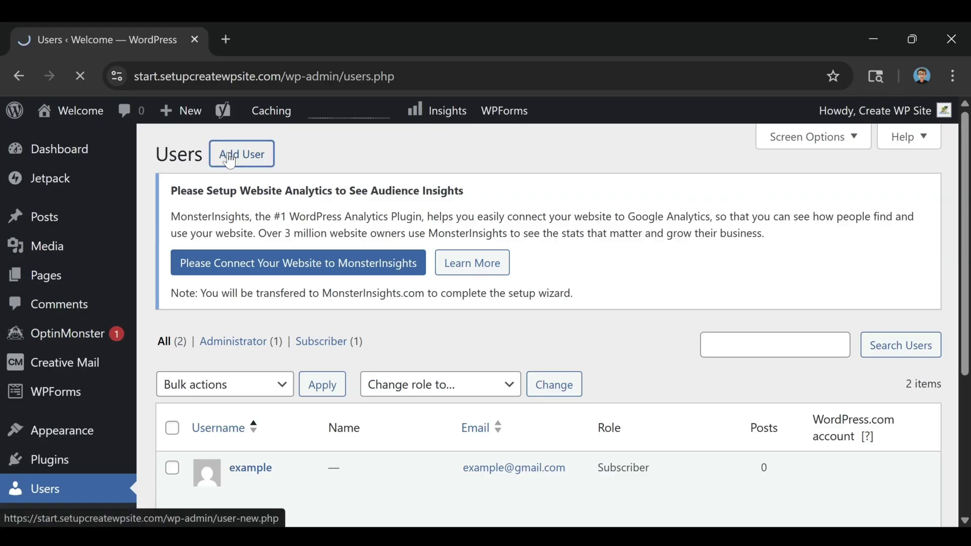